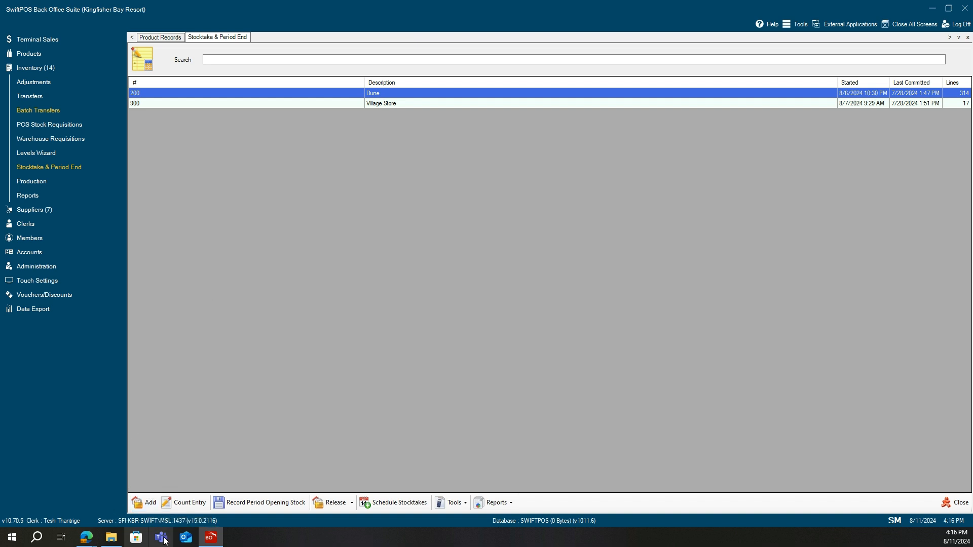
left_click(147, 505)
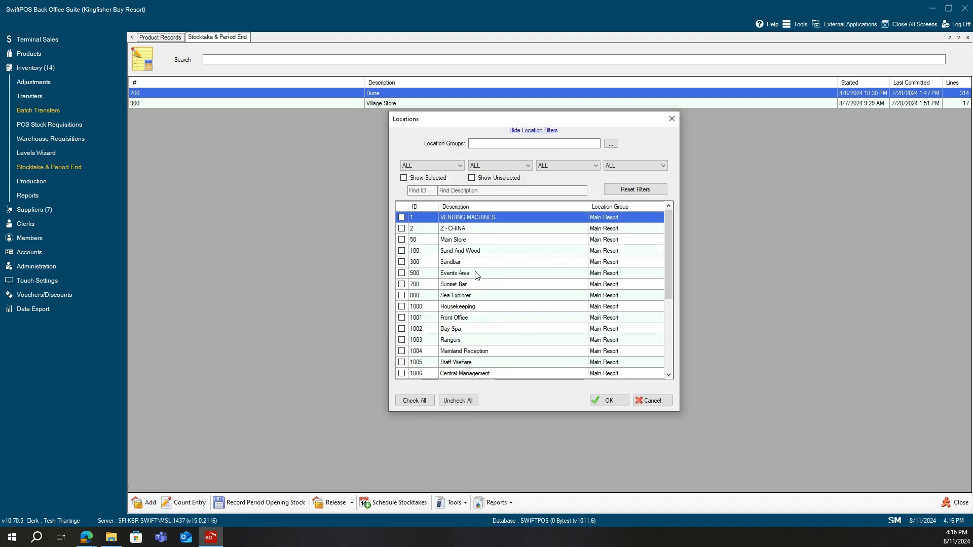
left_click(665, 404)
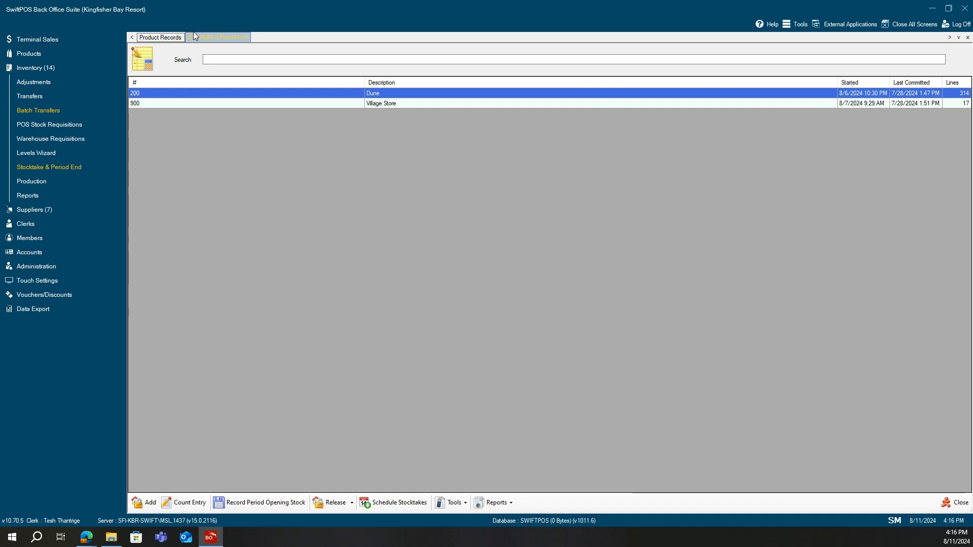
Open the KEG - 4 PINES PACIFIC ALE KEG 49.5L product record and return to the stocktake list.
left_click(150, 40)
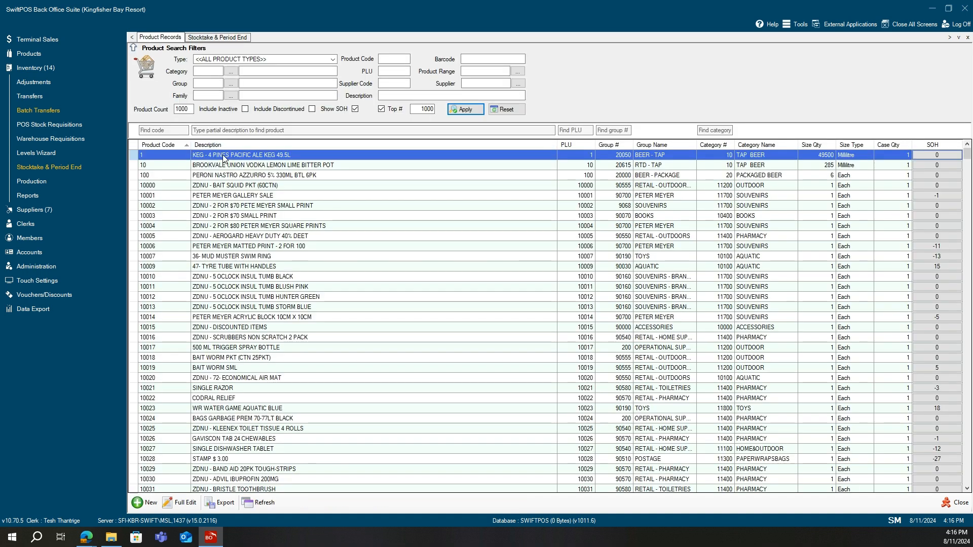
double_click(223, 155)
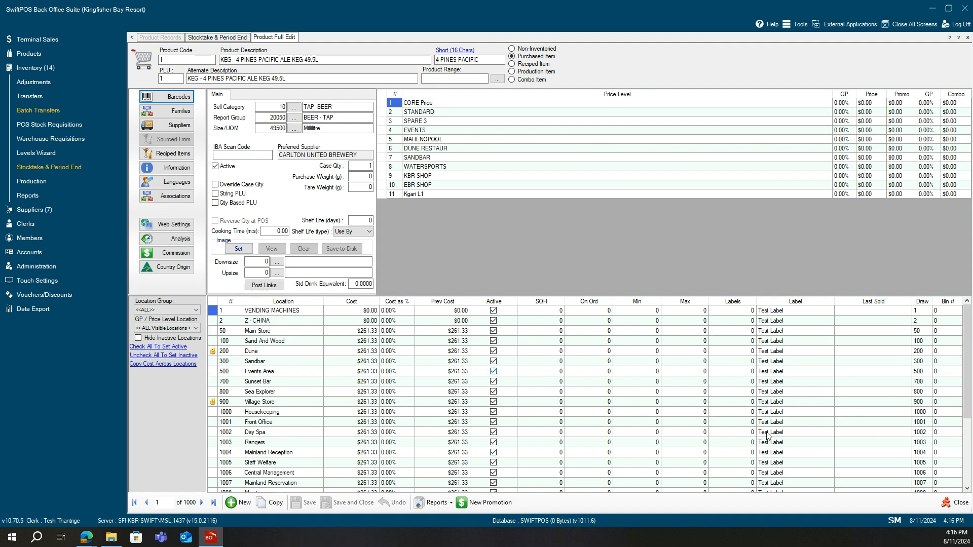
left_click(958, 503)
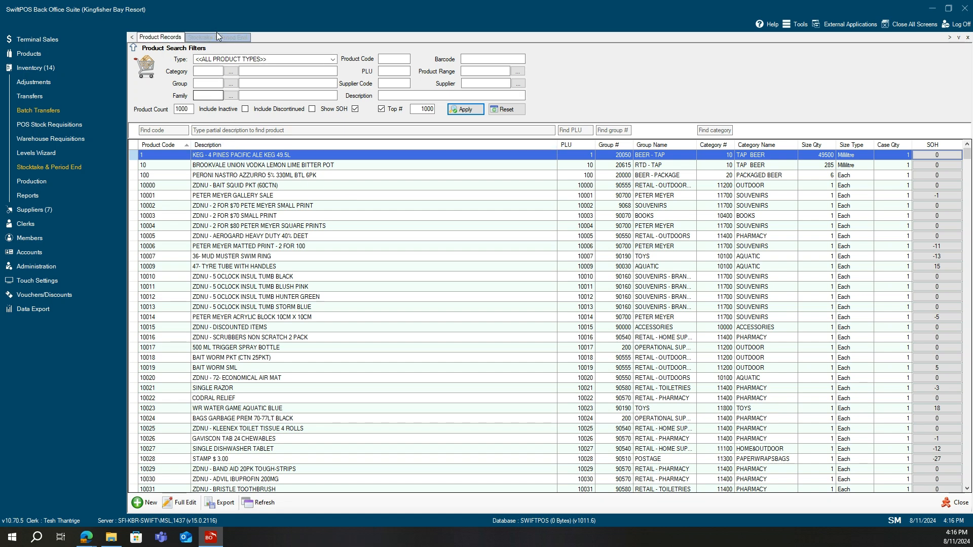
left_click(218, 37)
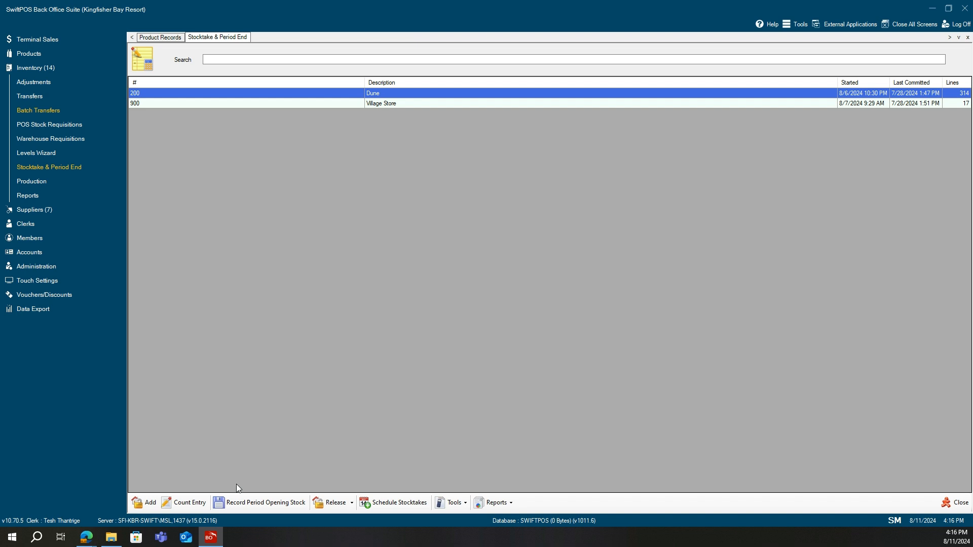
Review the Dune stocktake's count entry and the KEG - 4 PINES product record, returning to the stocktake list.
left_click(184, 503)
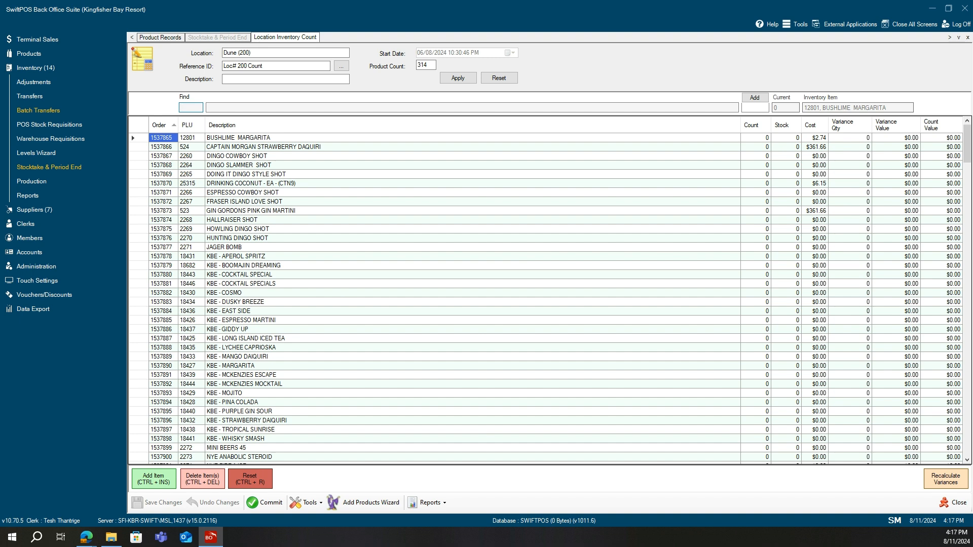
left_click(955, 503)
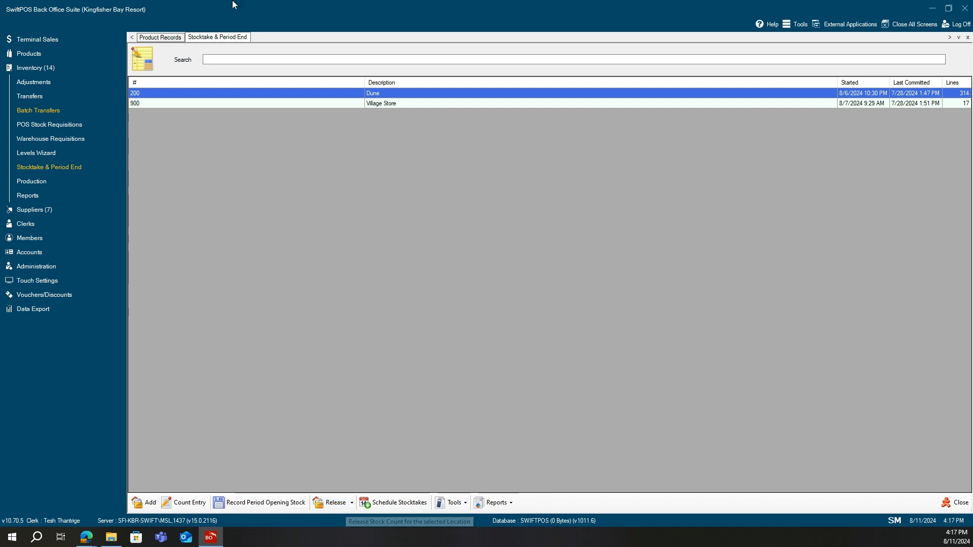
left_click(166, 36)
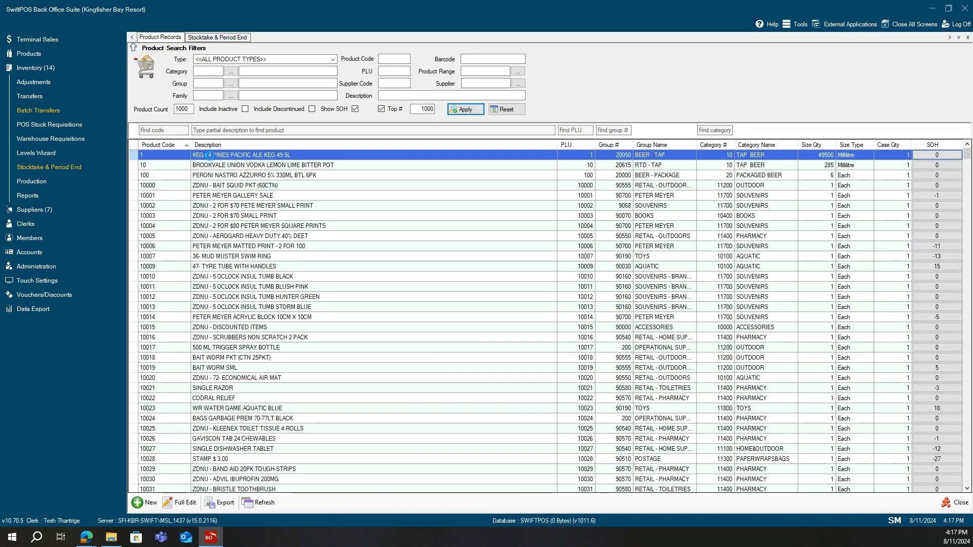
double_click(209, 155)
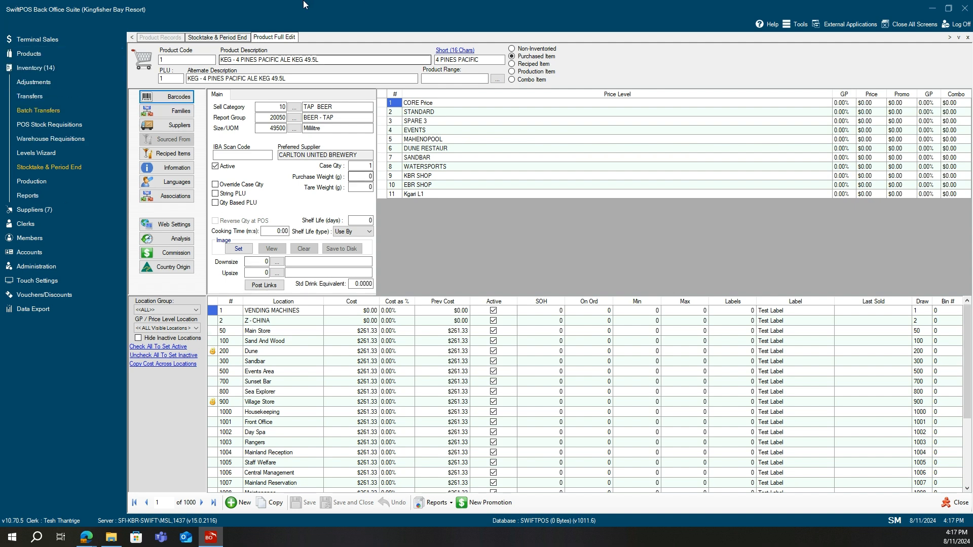
left_click(955, 503)
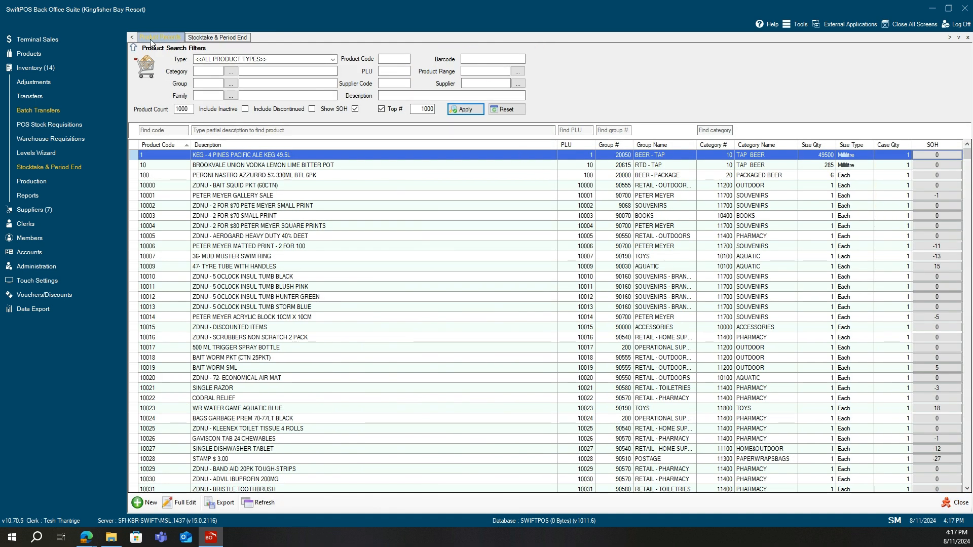
left_click(193, 38)
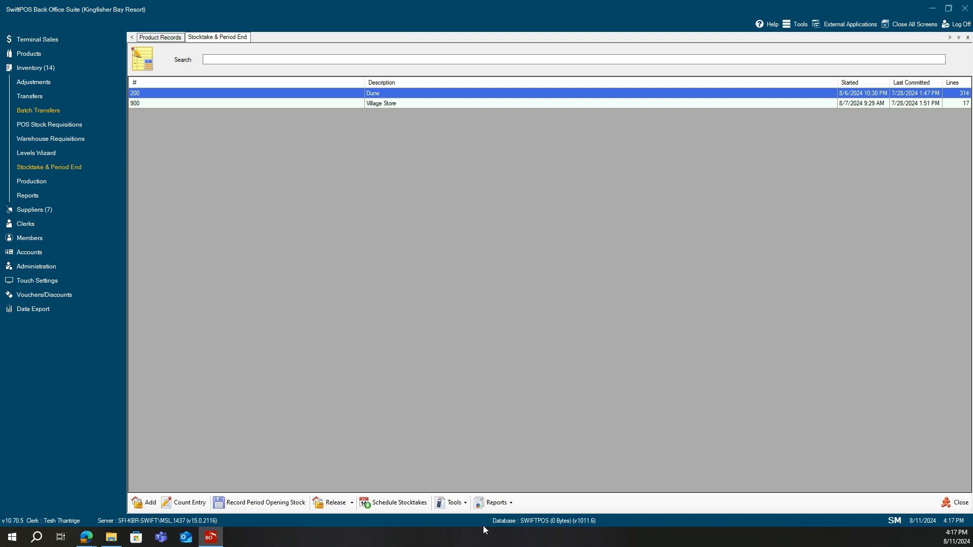
left_click(459, 505)
left_click(459, 504)
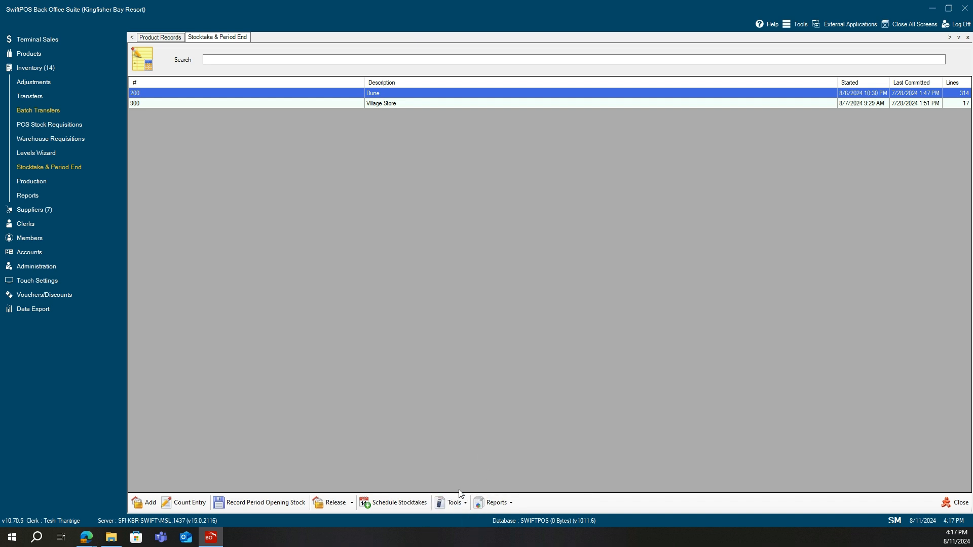
left_click(512, 507)
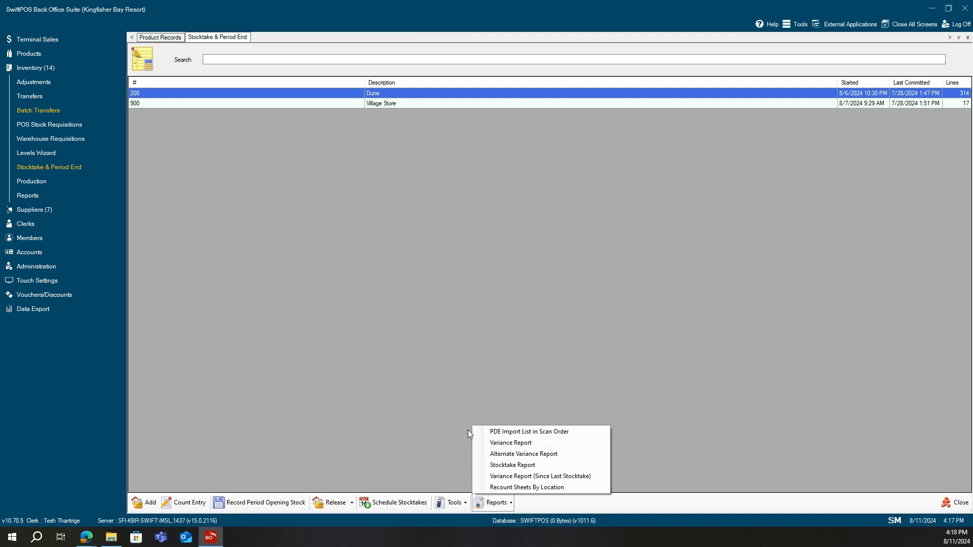
left_click(634, 292)
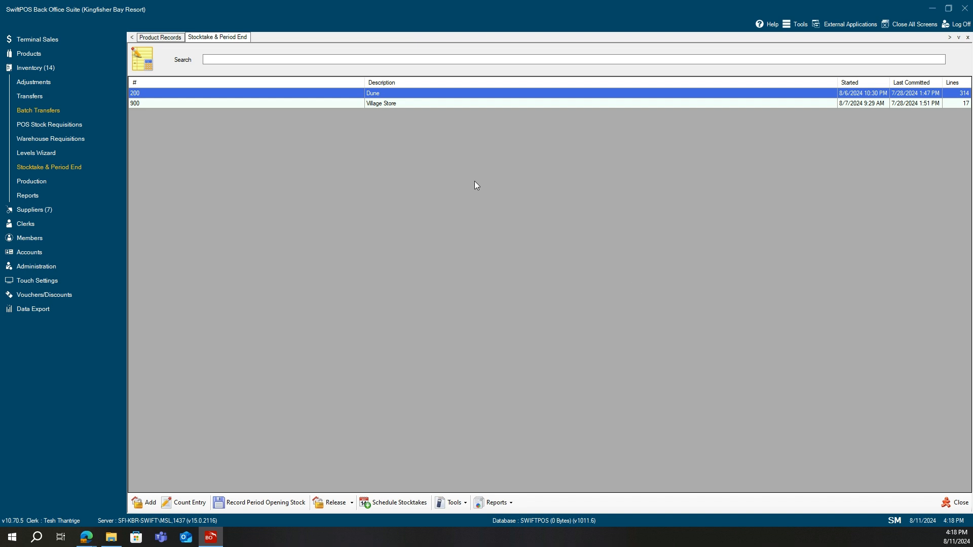
Open the Dune stocktake count entry, find PLU 18433 and add a count of 10 for it.
double_click(404, 95)
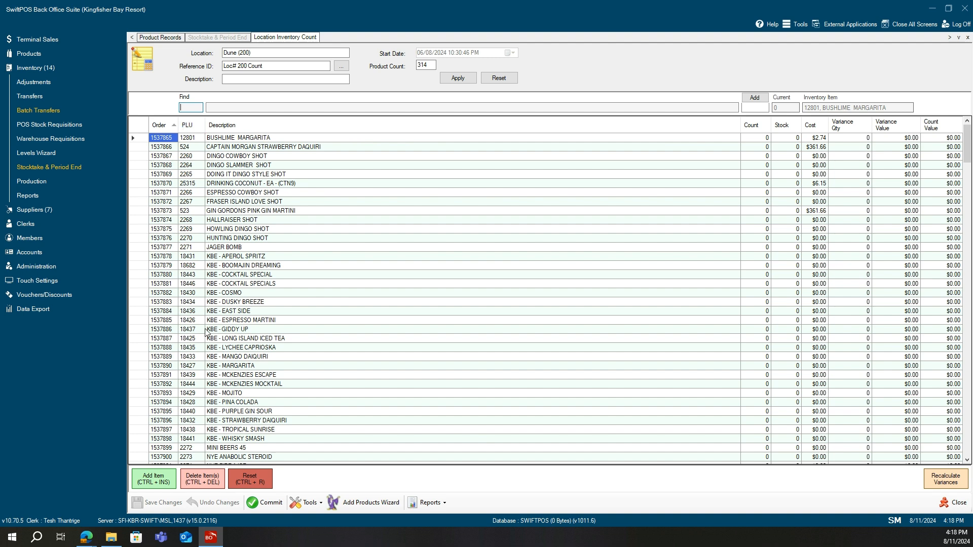
left_click(188, 368)
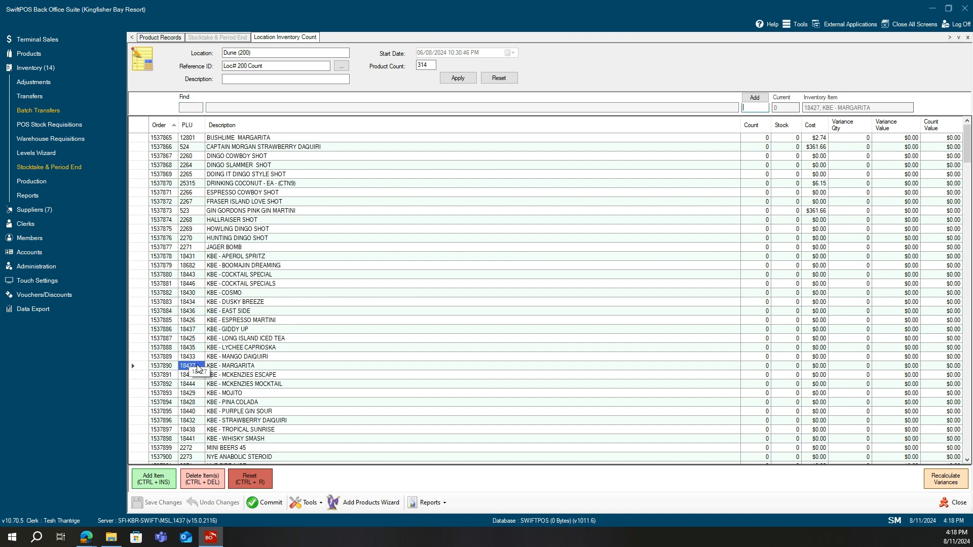
left_click(190, 108)
left_click(199, 109)
type("18")
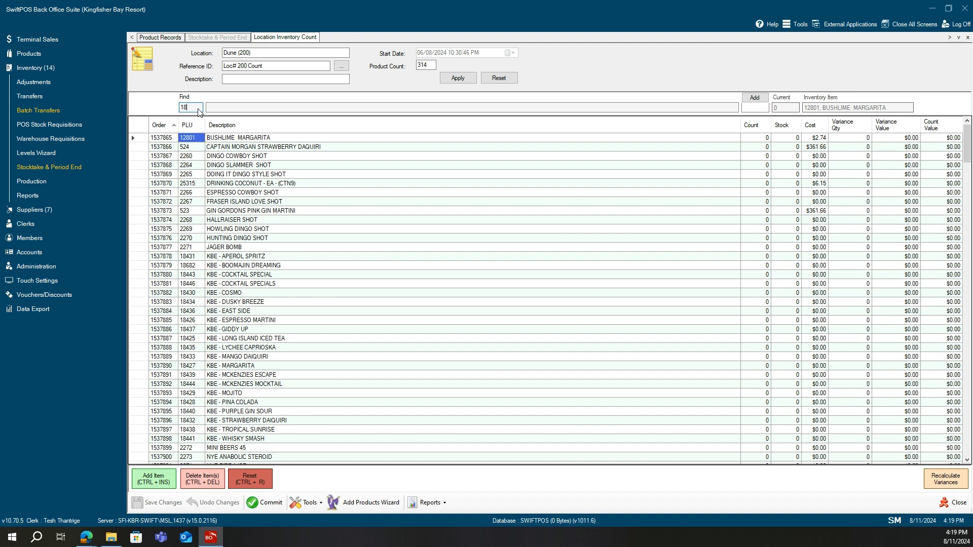
type("433")
key("Return")
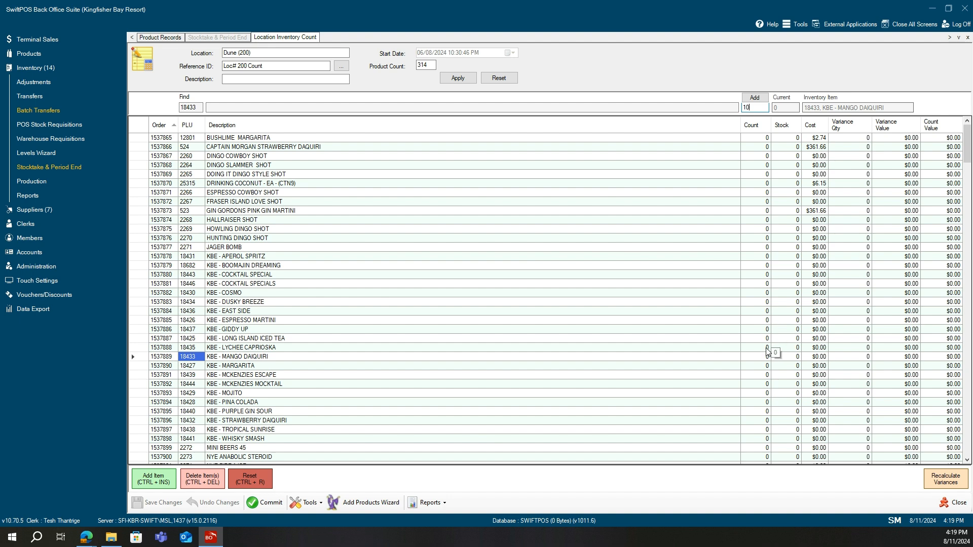
key("Return")
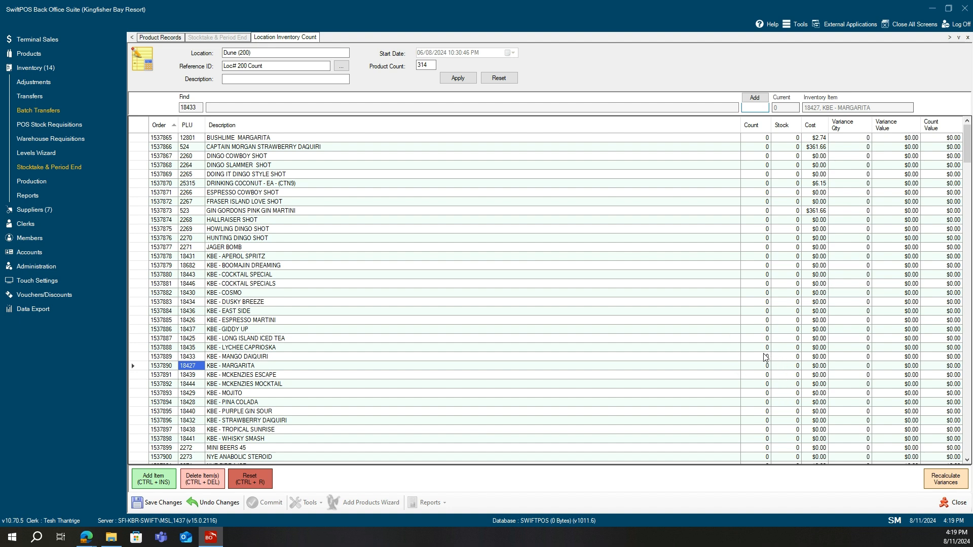
Switch count entry to replace mode and set the KBE - MANGO DAIQUIRI count to 0.
left_click(767, 357)
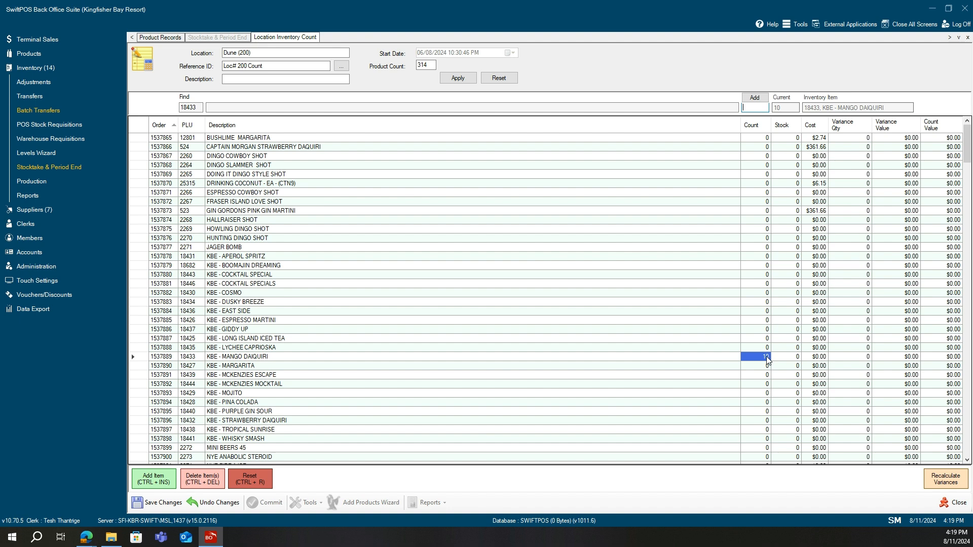
left_click(760, 99)
type("0")
key("Return")
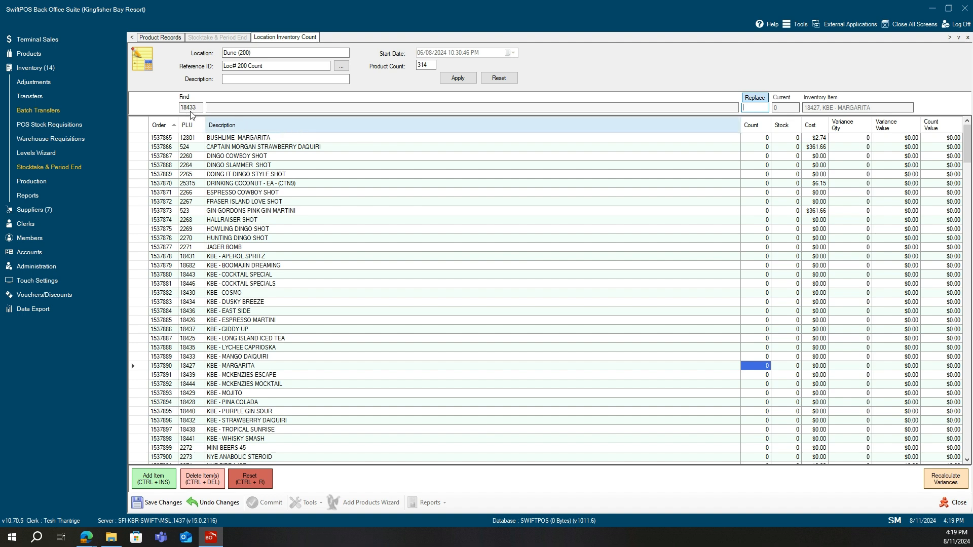
Search products by the description "kbe - ma", select KBE - MARGARITA, then cancel the product search.
left_click_drag(200, 107, 169, 109)
key("BackSpace")
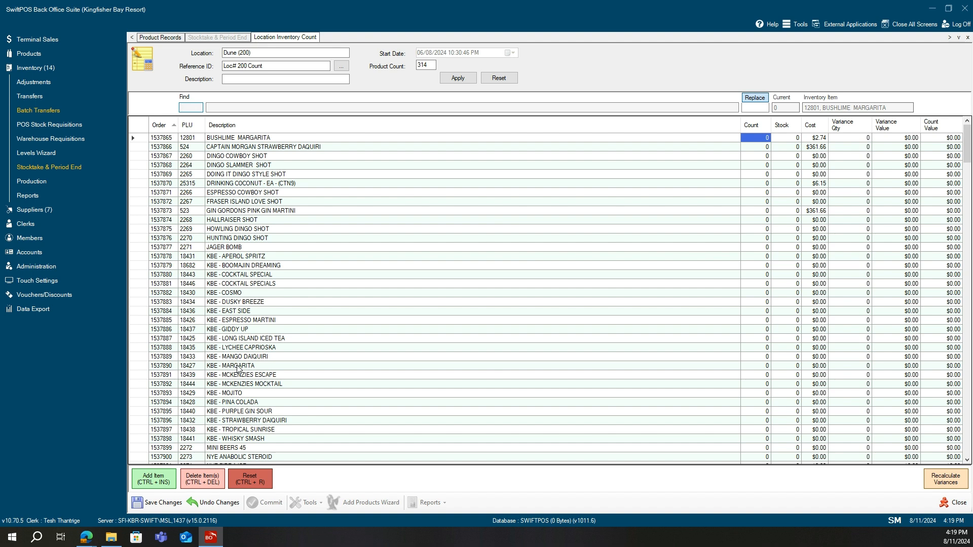
left_click(229, 108)
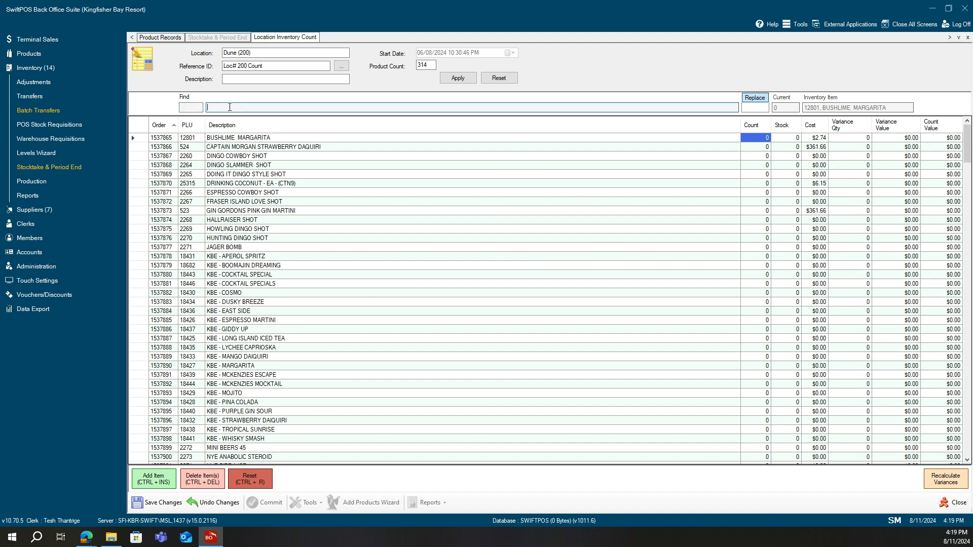
type("k")
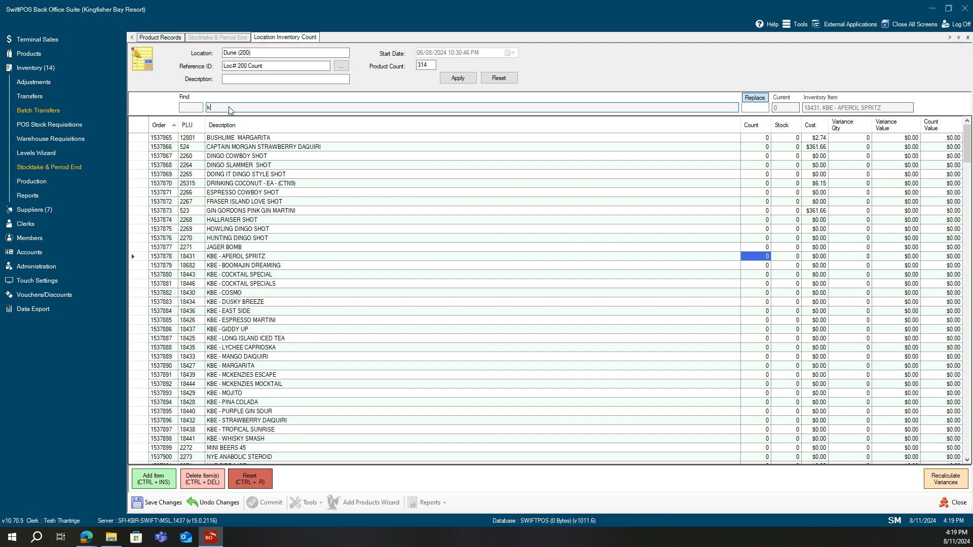
type("be - man")
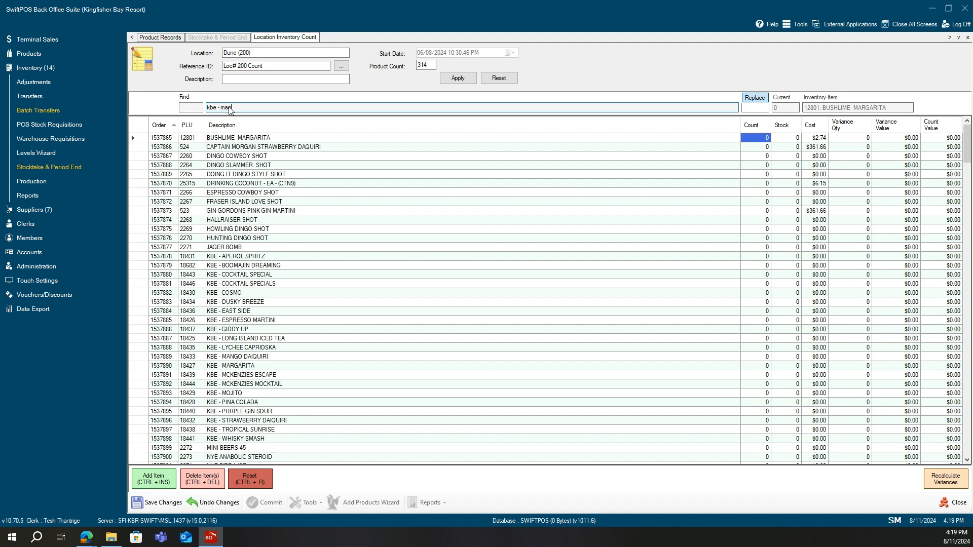
key("Return")
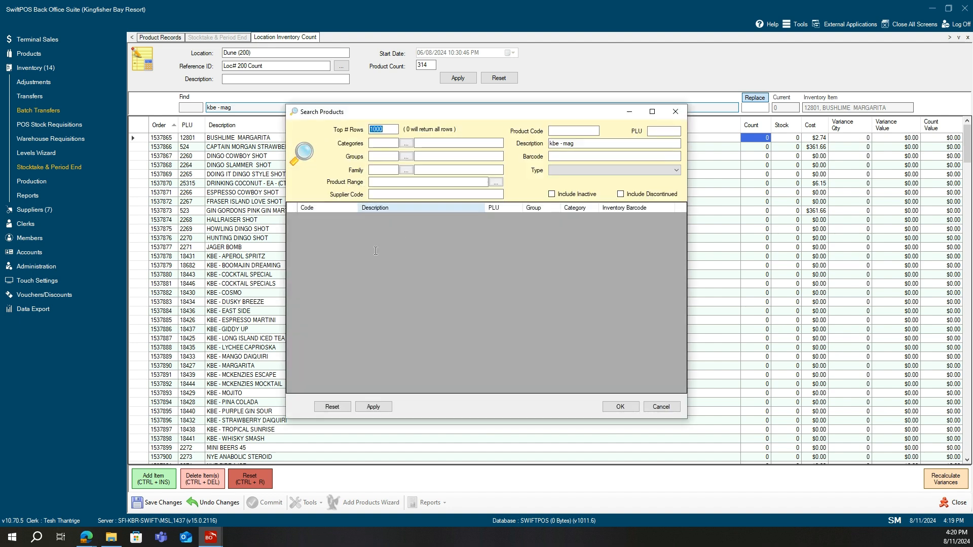
left_click(582, 144)
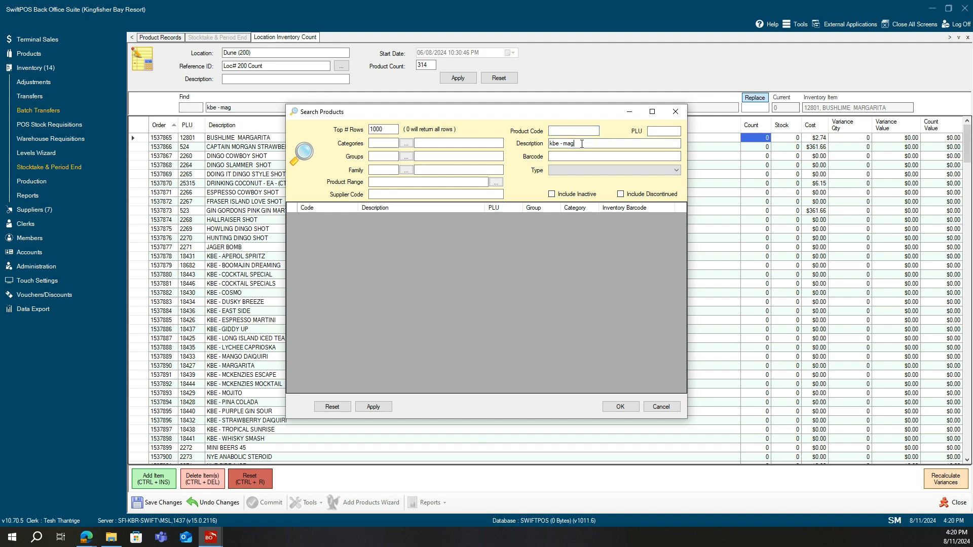
key("BackSpace")
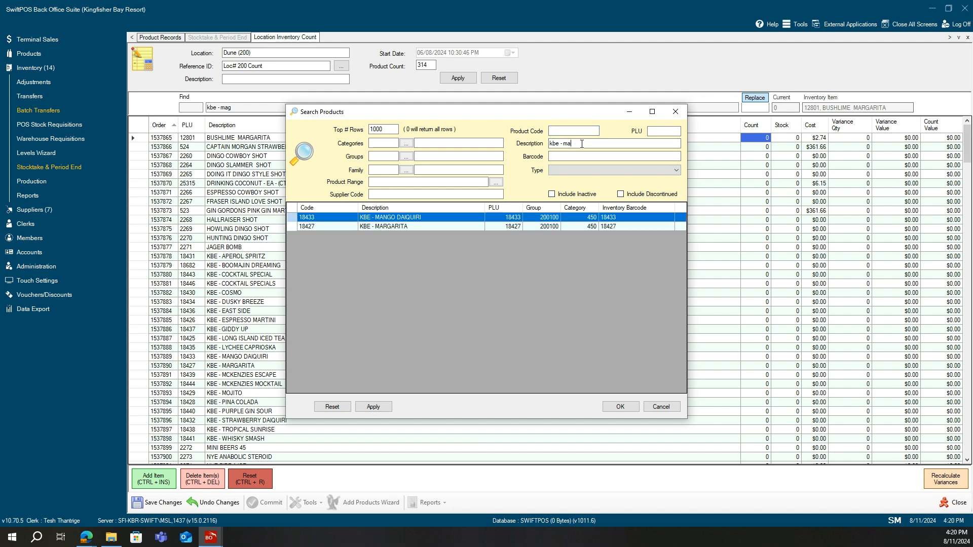
left_click(398, 227)
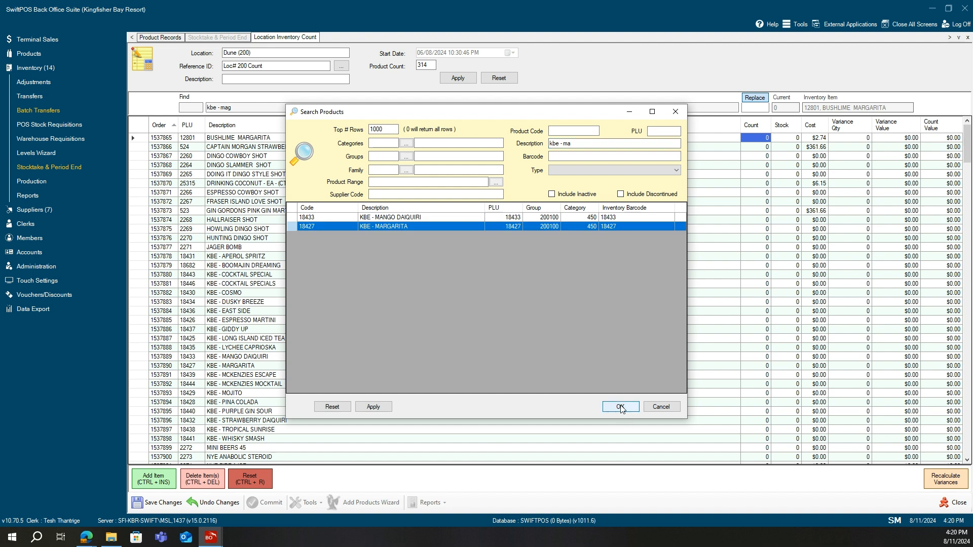
left_click(659, 408)
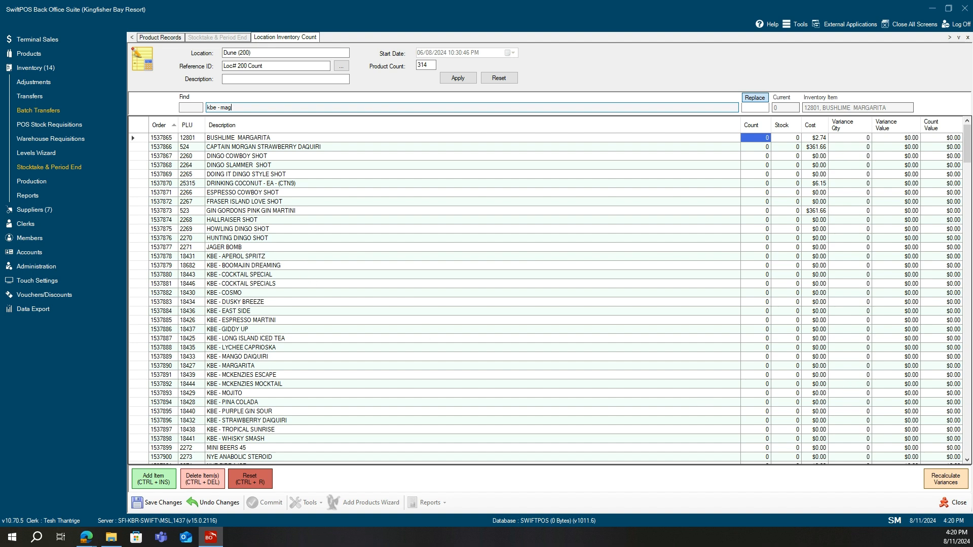
Add a blank item line at the end of the count list and delete it again.
left_click_drag(967, 157, 967, 199)
left_click_drag(175, 107, 177, 109)
key("BackSpace")
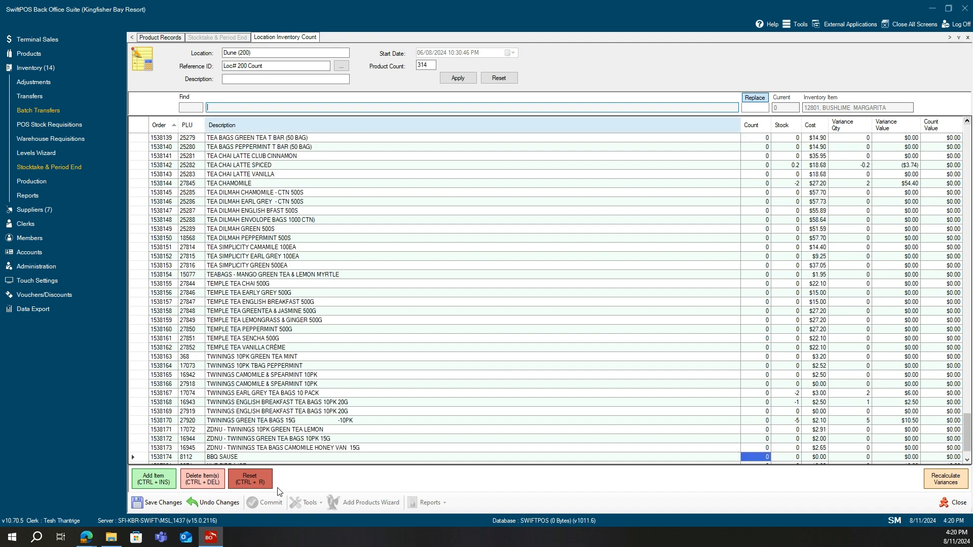
left_click(157, 481)
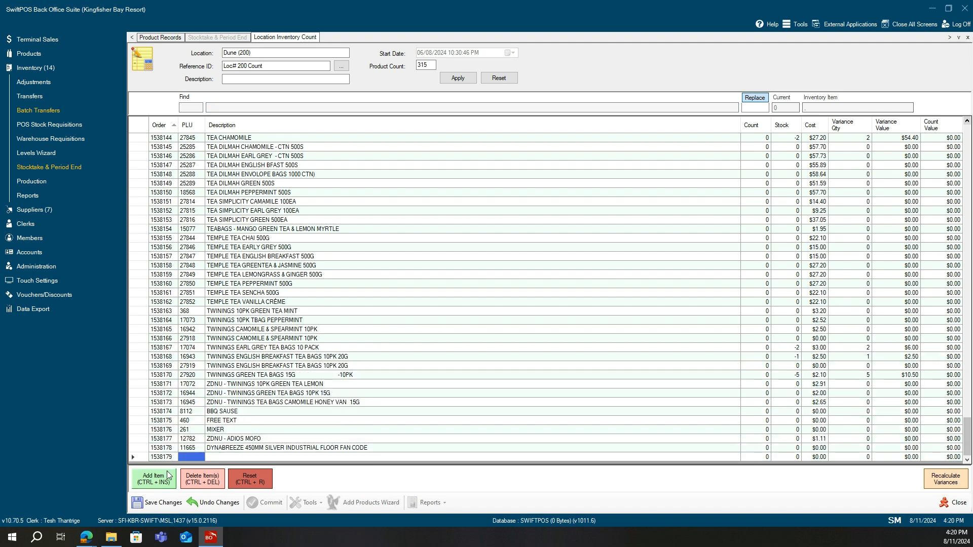
left_click(198, 456)
left_click(218, 457)
left_click(221, 456)
key("Return")
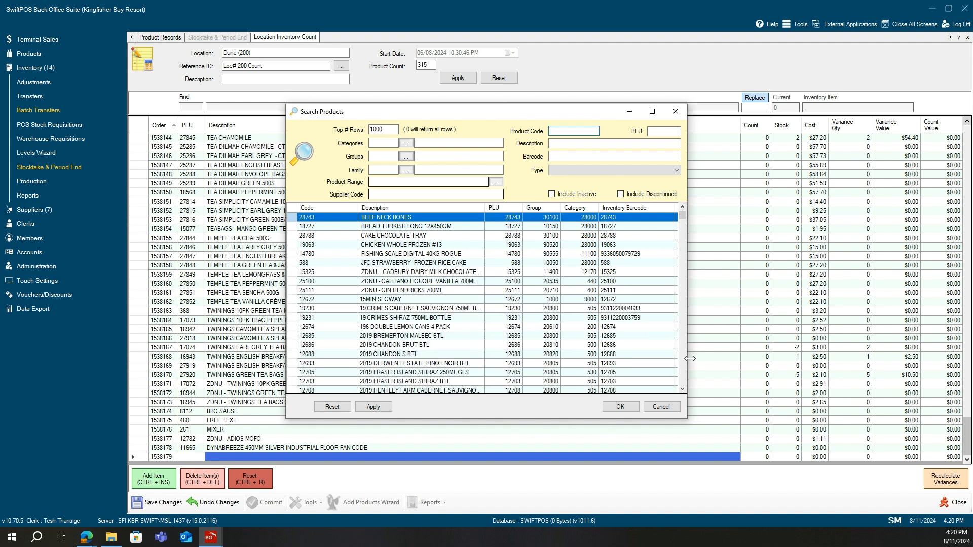
left_click(666, 411)
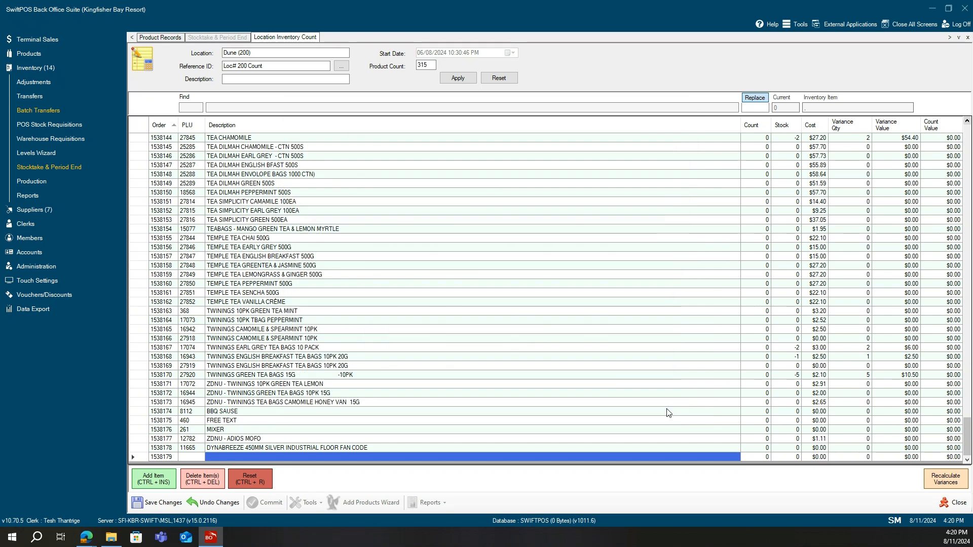
left_click(205, 480)
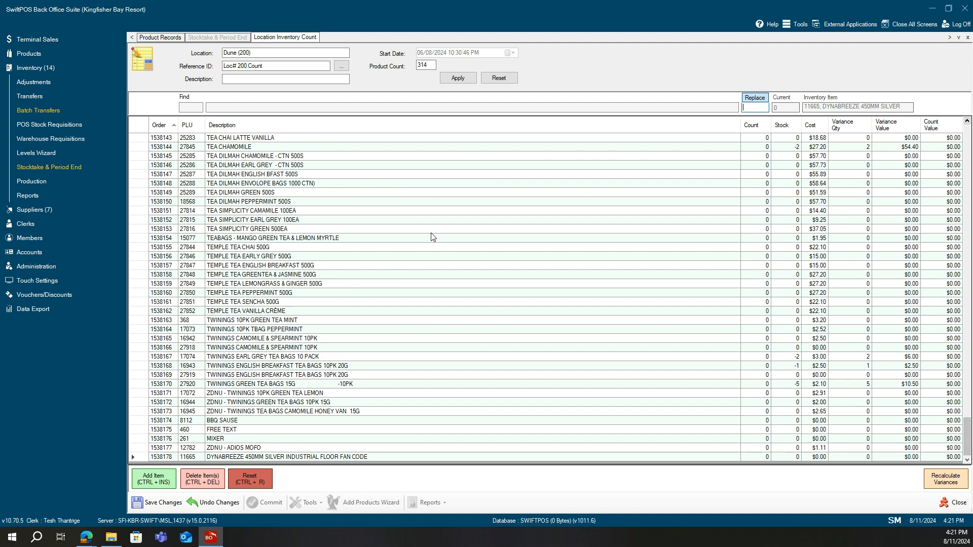
Close the Dune count entry and discard the unsaved changes.
scroll(432, 237, "down", 1)
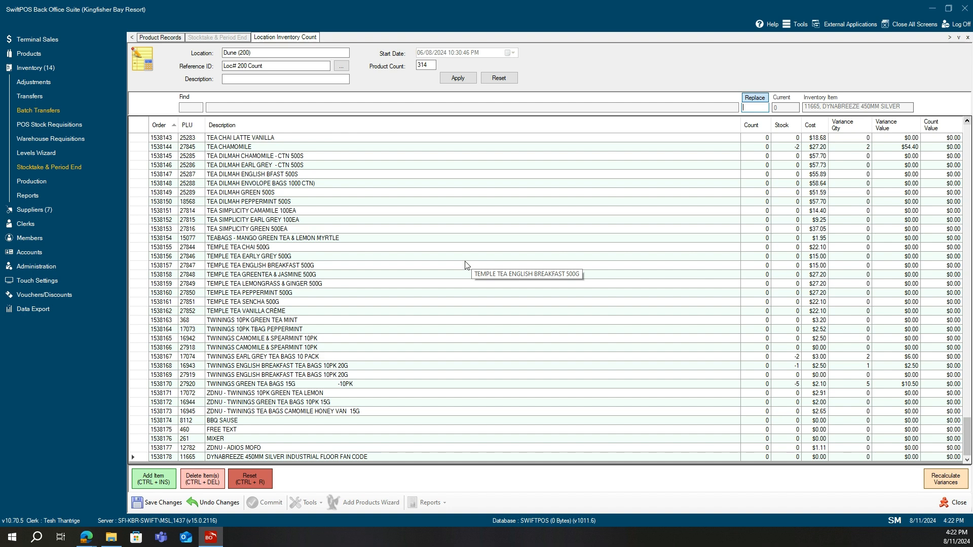
left_click(946, 507)
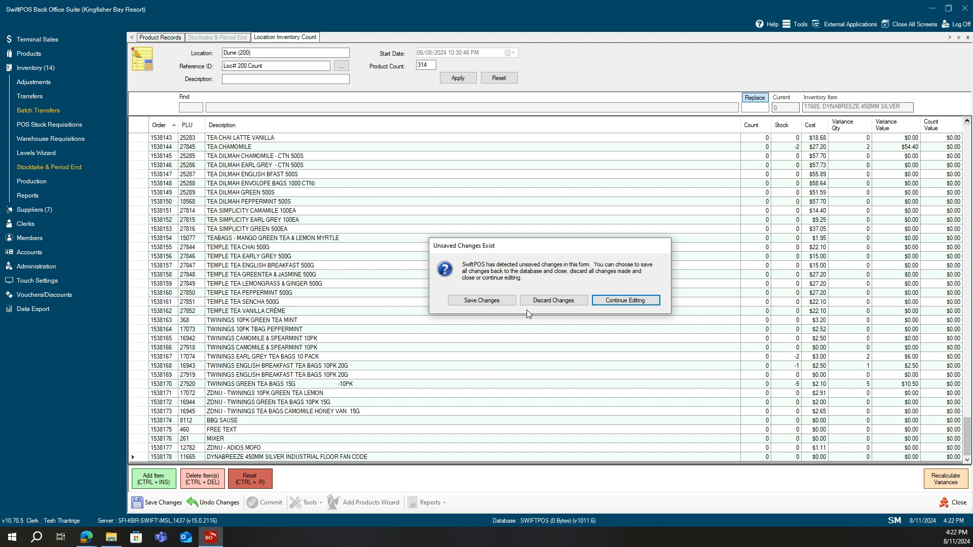
left_click(571, 302)
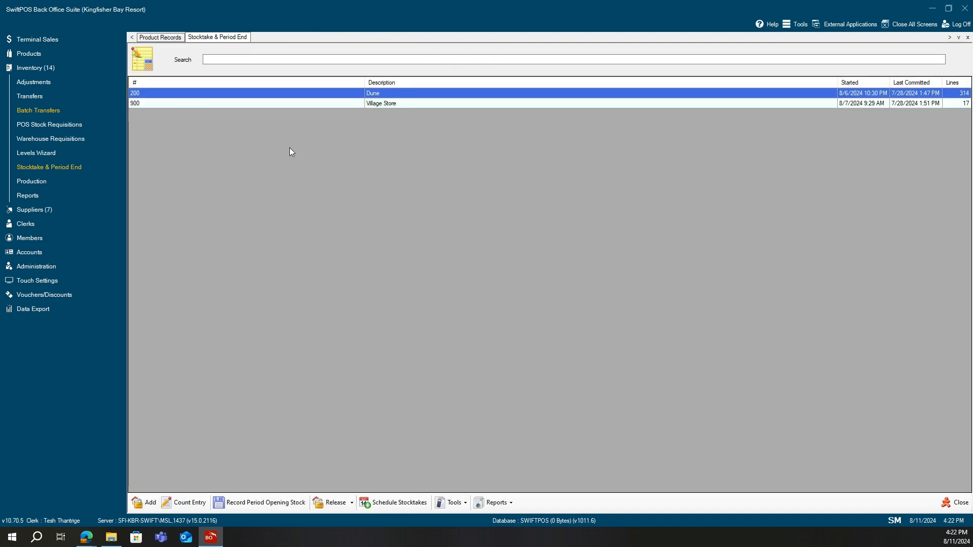